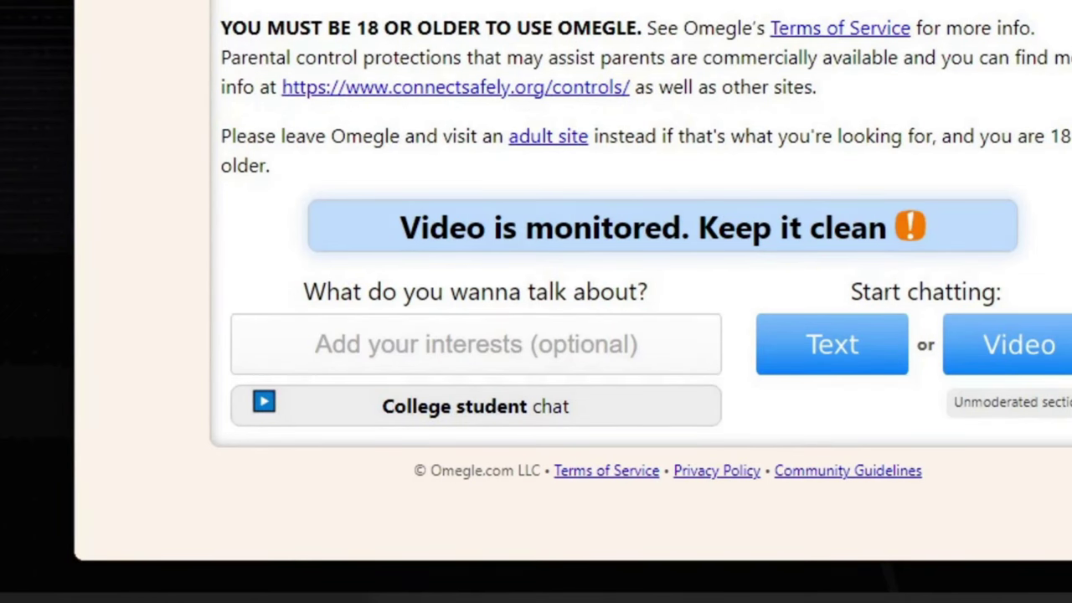
Enter "any" and "any tag" as separate interests on Omegle, and remove the "any tag" entry
type("any")
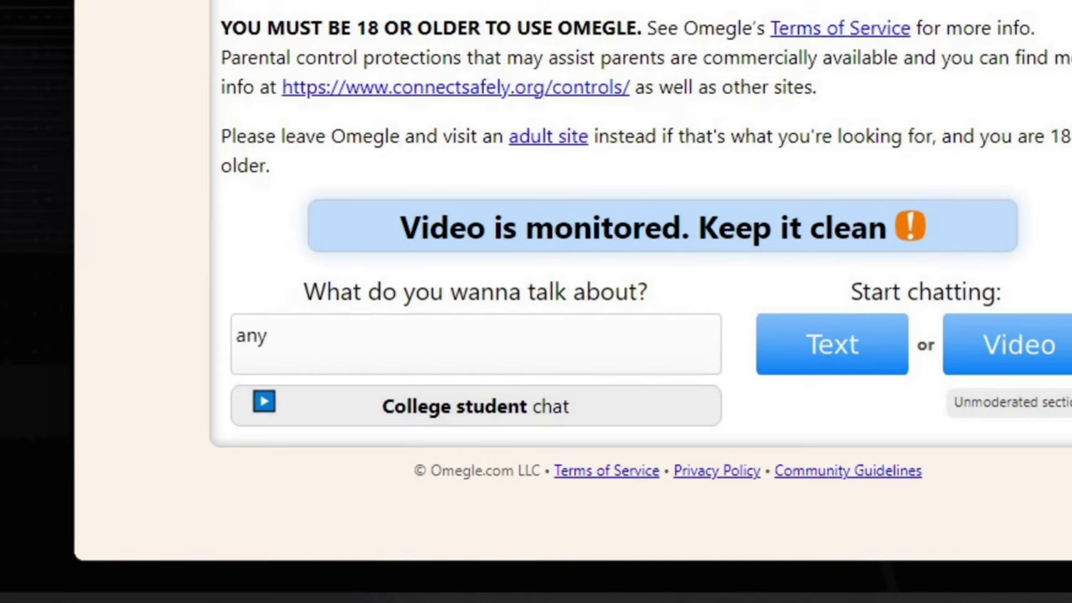
key("Return")
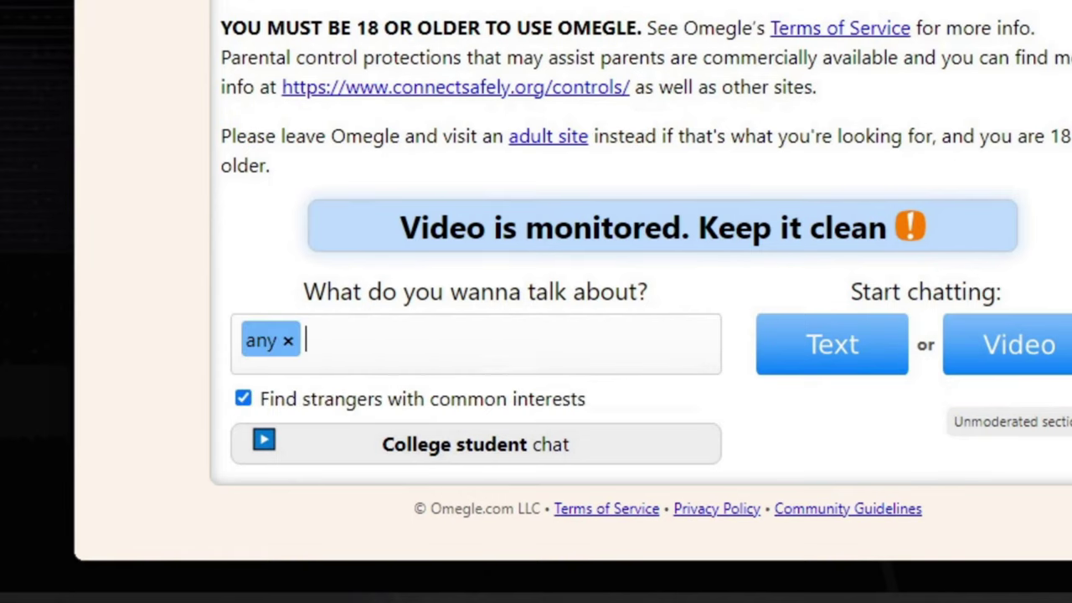
type("any")
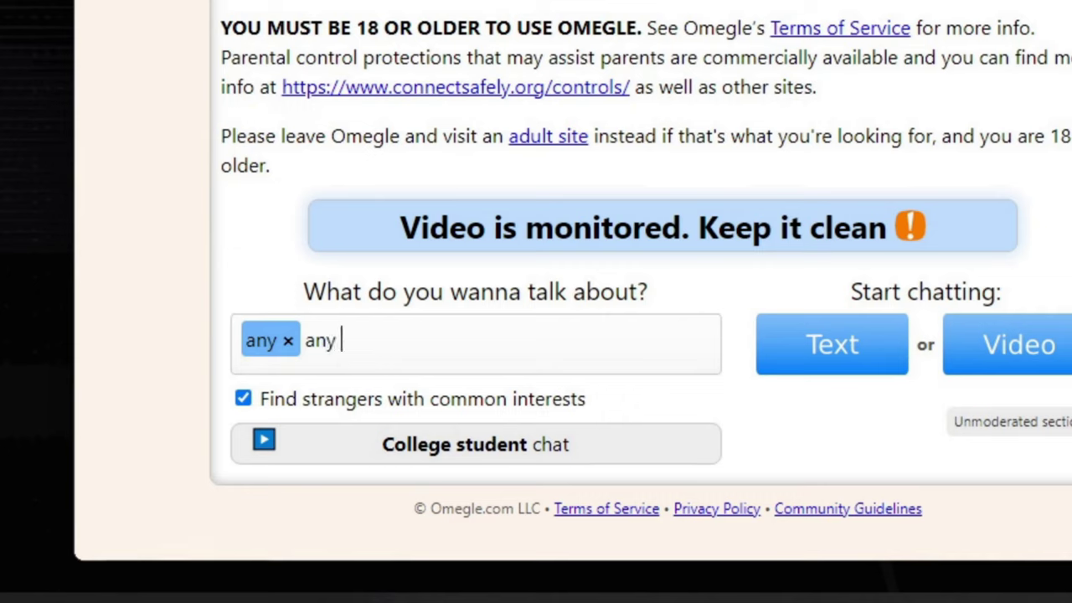
type(" tag")
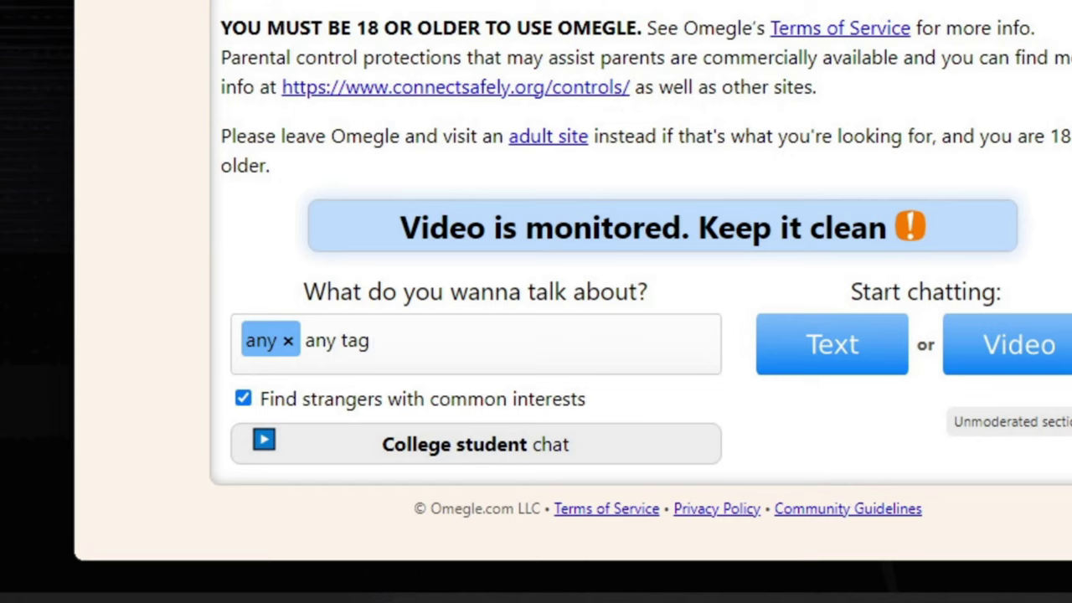
key("Return")
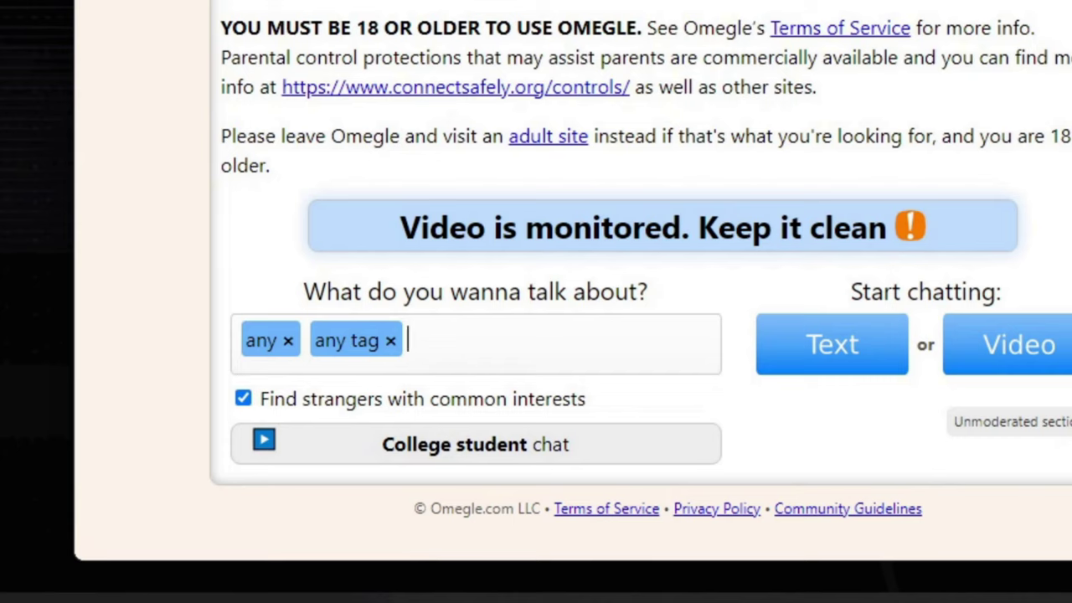
key("BackSpace")
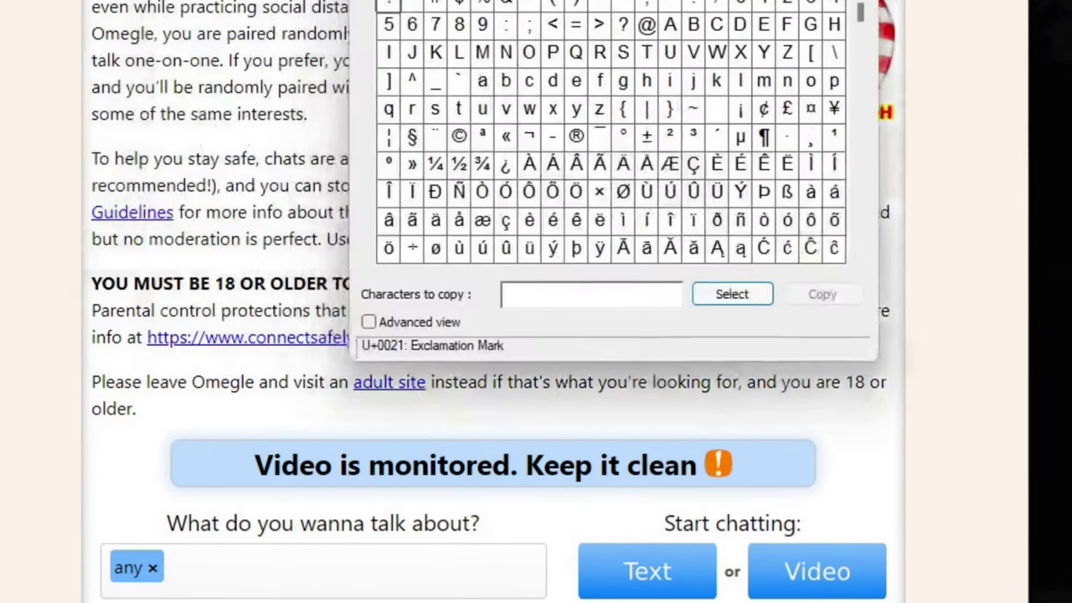
Copy the Cyrillic capital letter U with macron (Ӯ) from the Arial font in Character Map
key("alt+Down")
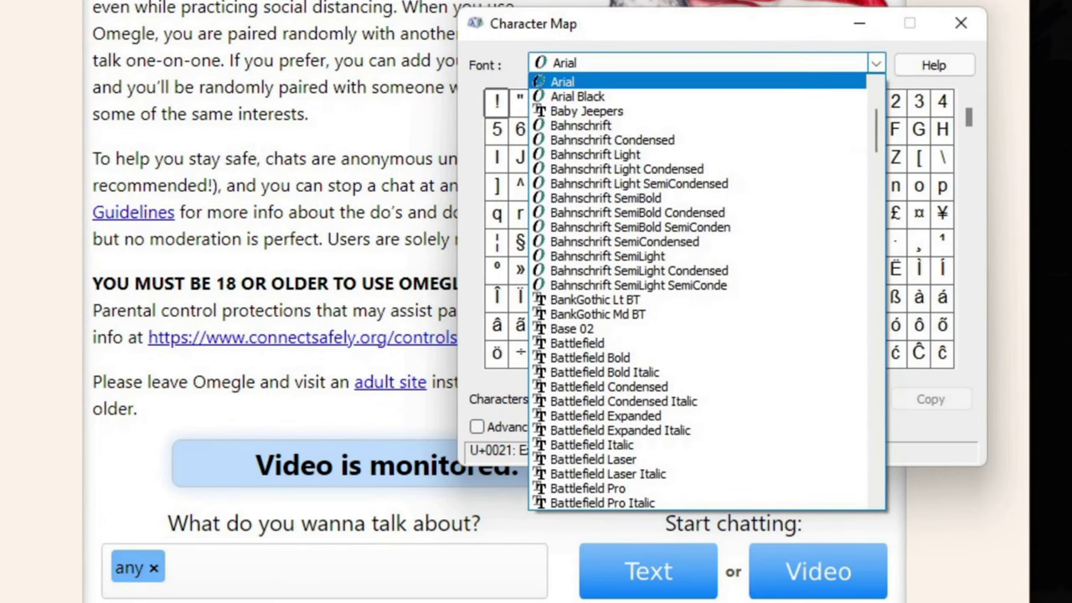
left_click(562, 81)
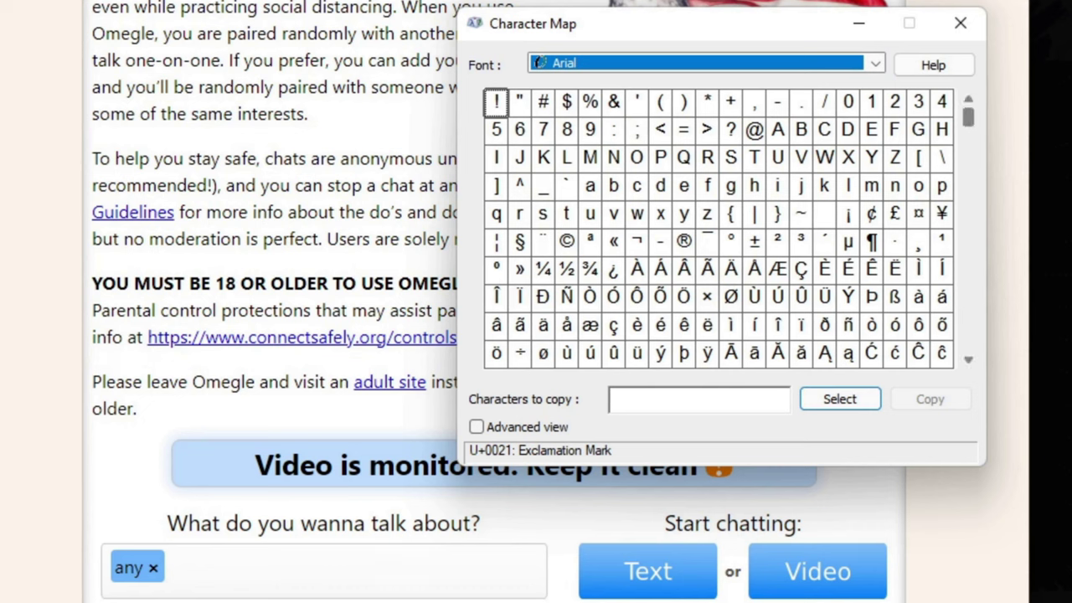
scroll(968, 226, "down", 10)
scroll(719, 228, "down", 6)
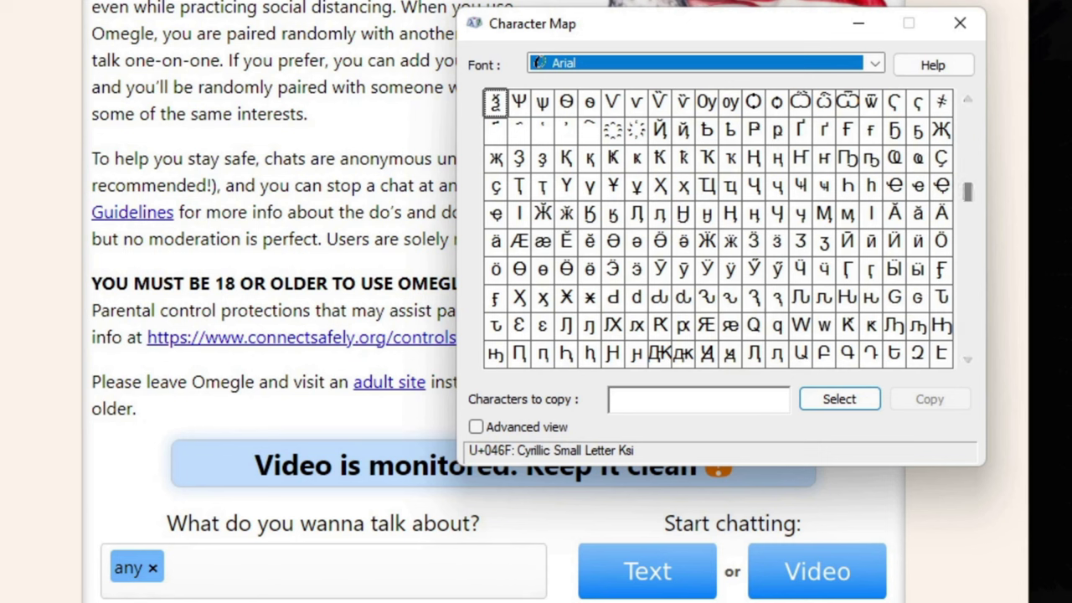
left_click(660, 269)
left_click(838, 399)
left_click(929, 399)
Try the copied Ӯ in Omegle's interests field, alone and as the interest "gsdayjasgb Ӯ", removing each entry
left_click(169, 567)
key("ctrl+v")
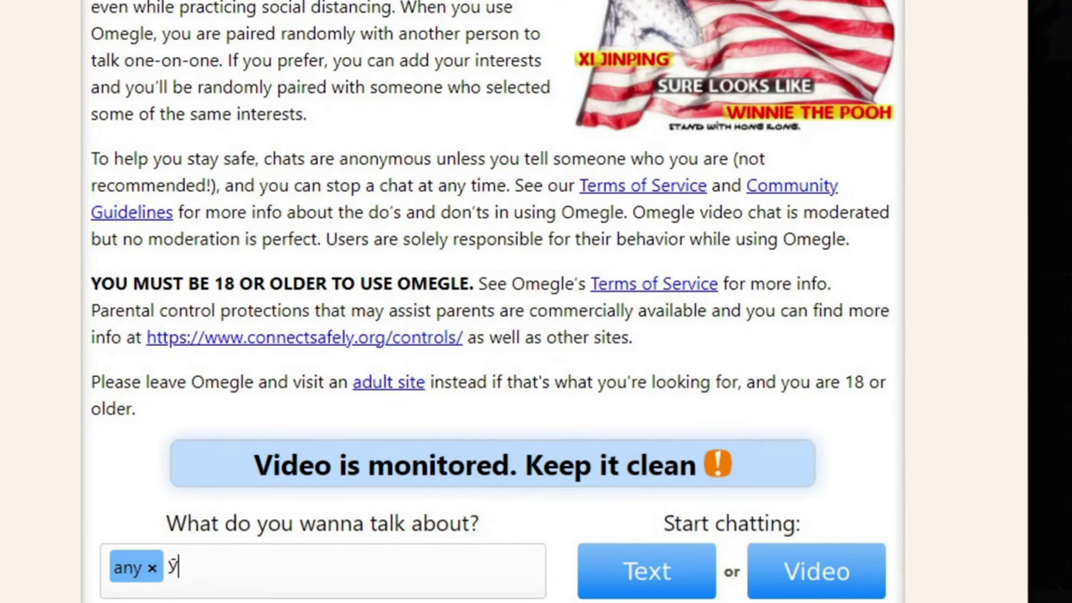
key("BackSpace")
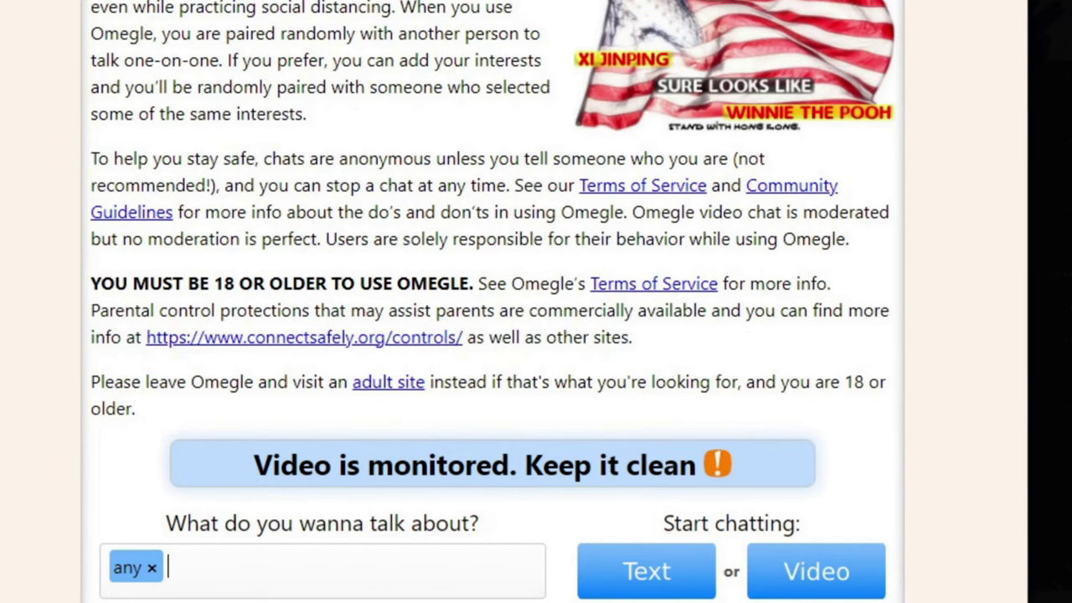
type("gsdayjasgb")
key("ctrl+v")
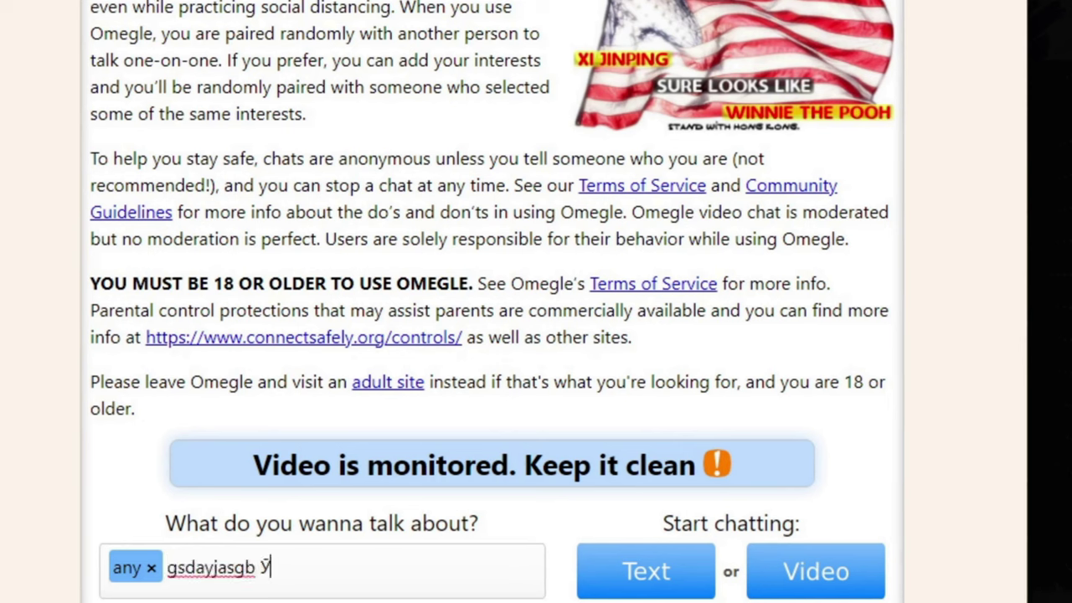
key("Return")
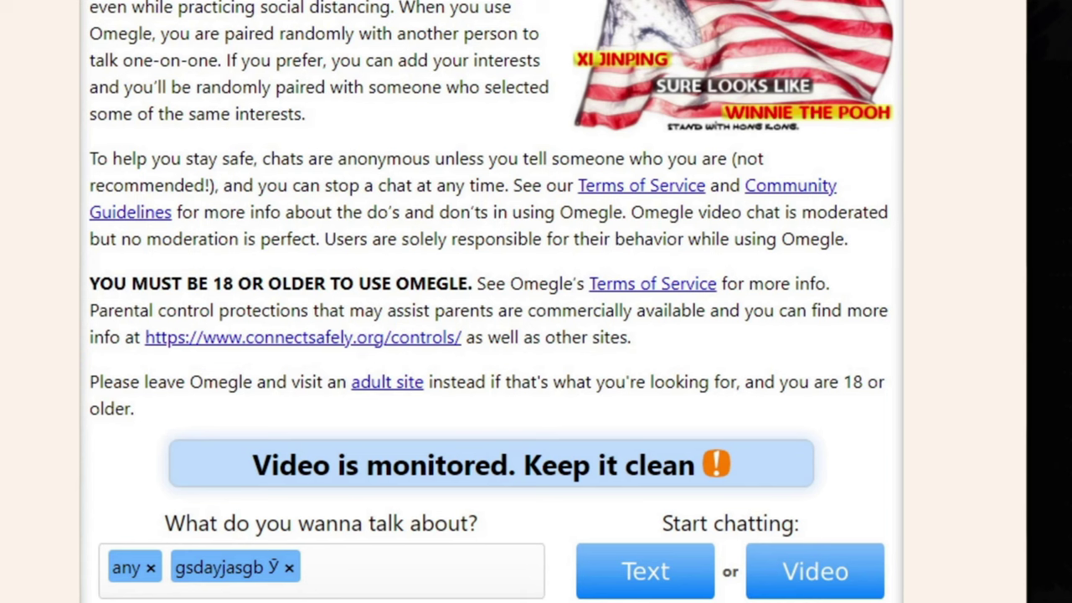
key("BackSpace")
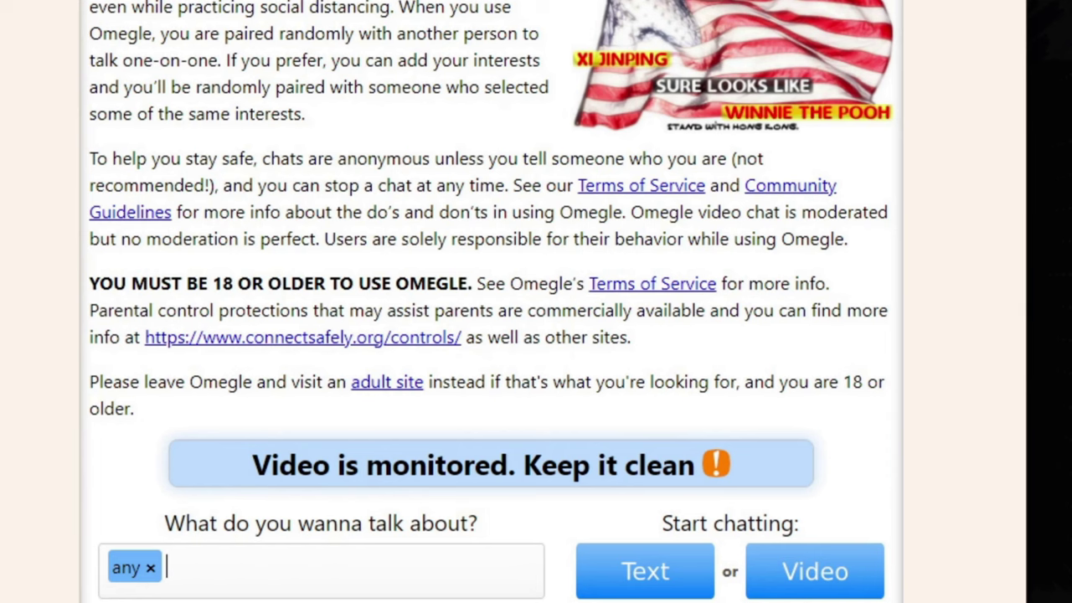
Clear the characters to copy in Character Map and minimize its window
key("alt+Tab")
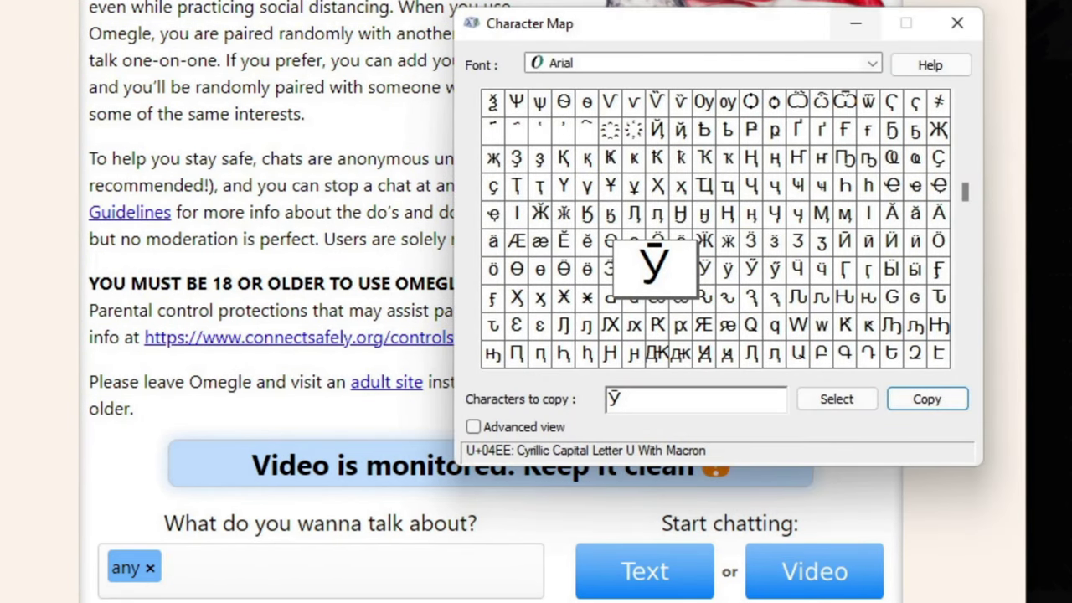
left_click(620, 399)
key("BackSpace")
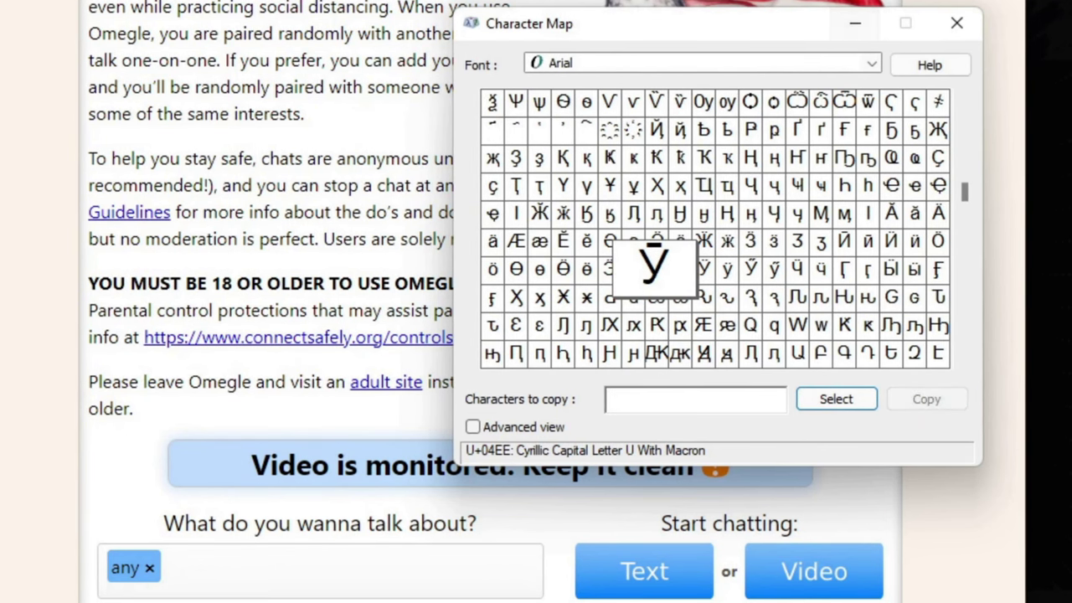
left_click(854, 23)
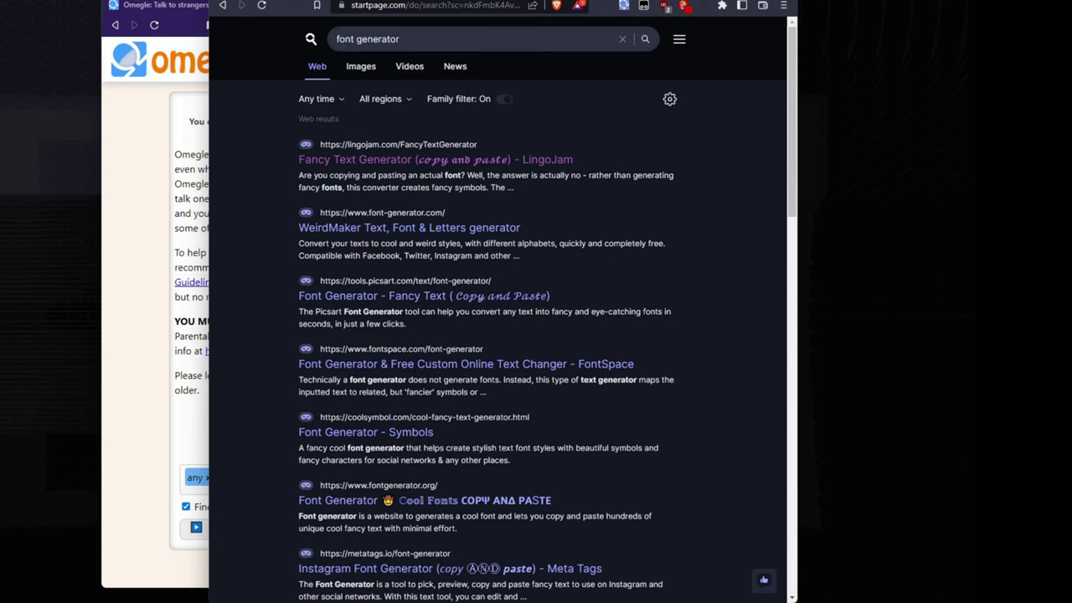
Open twitterfontgenerator.com from the font generator search results and enter the text "anything really [>~0]/"
scroll(498, 335, "down", 1)
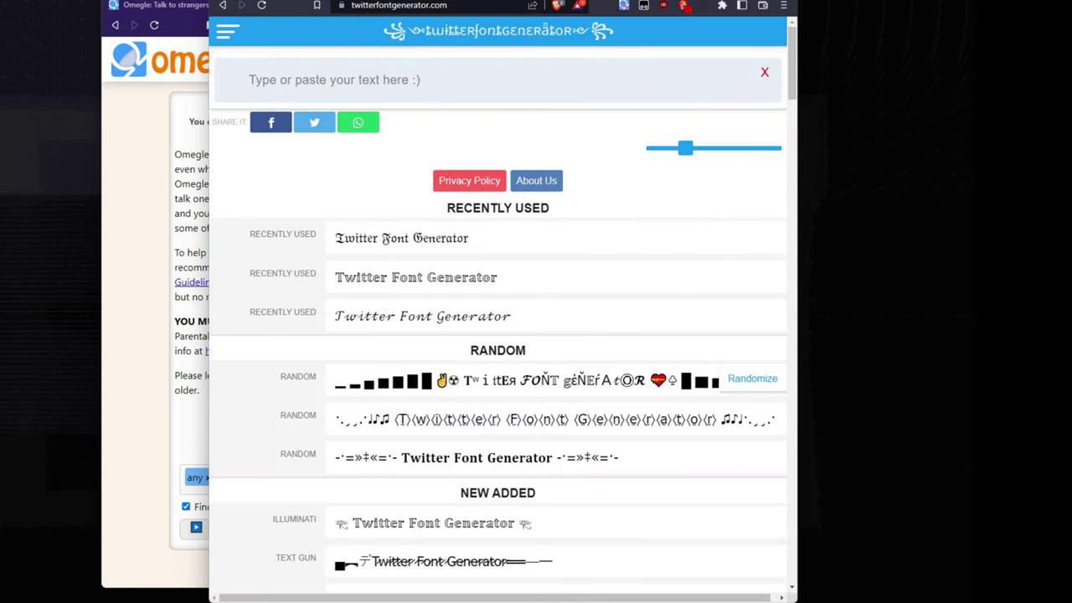
left_click(249, 79)
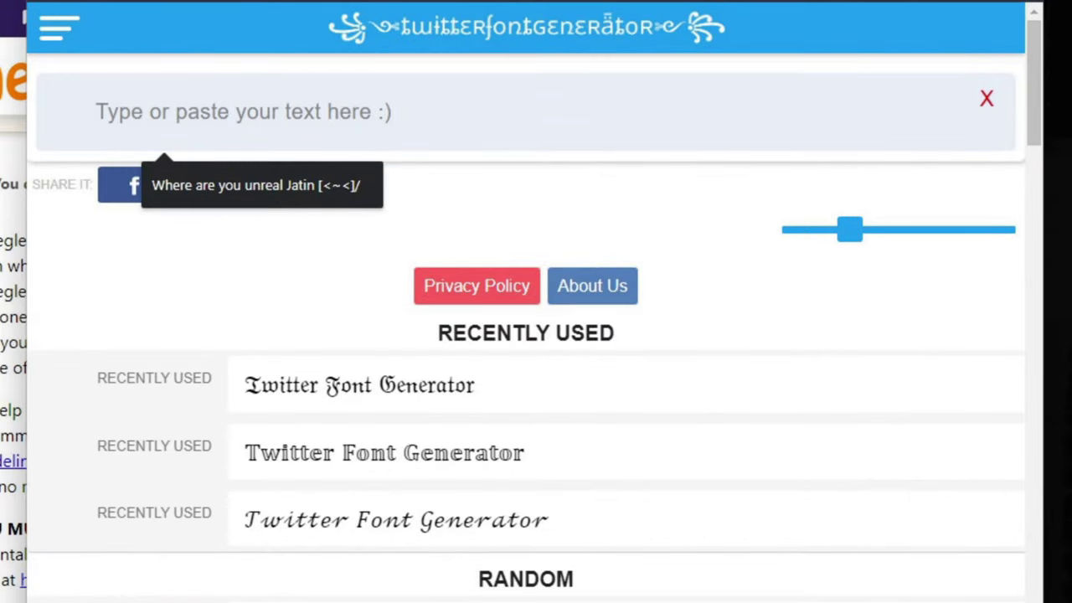
type("an")
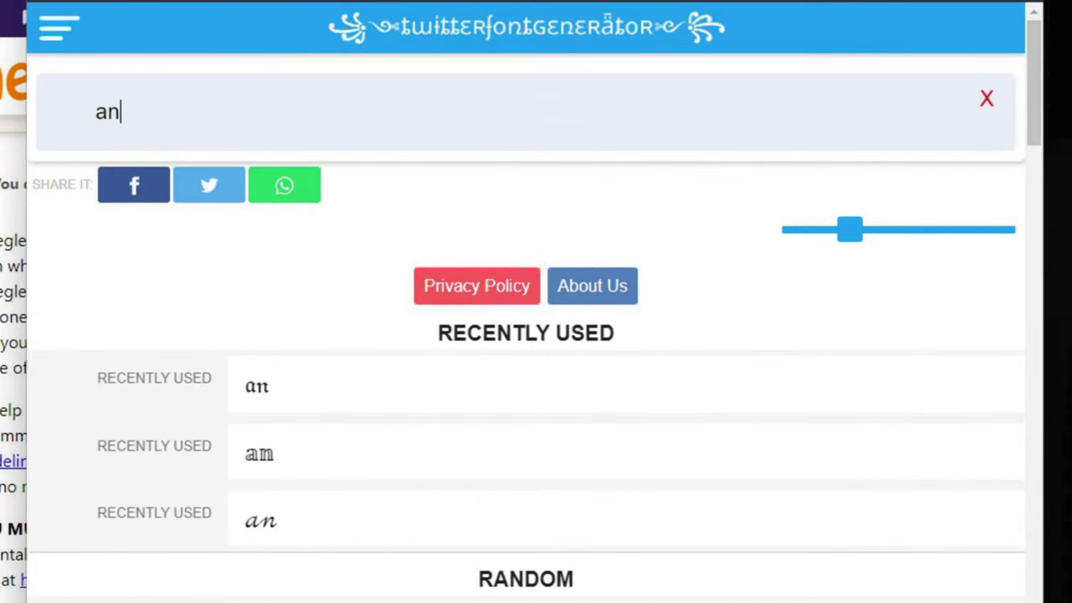
type("ything really [>~0]/")
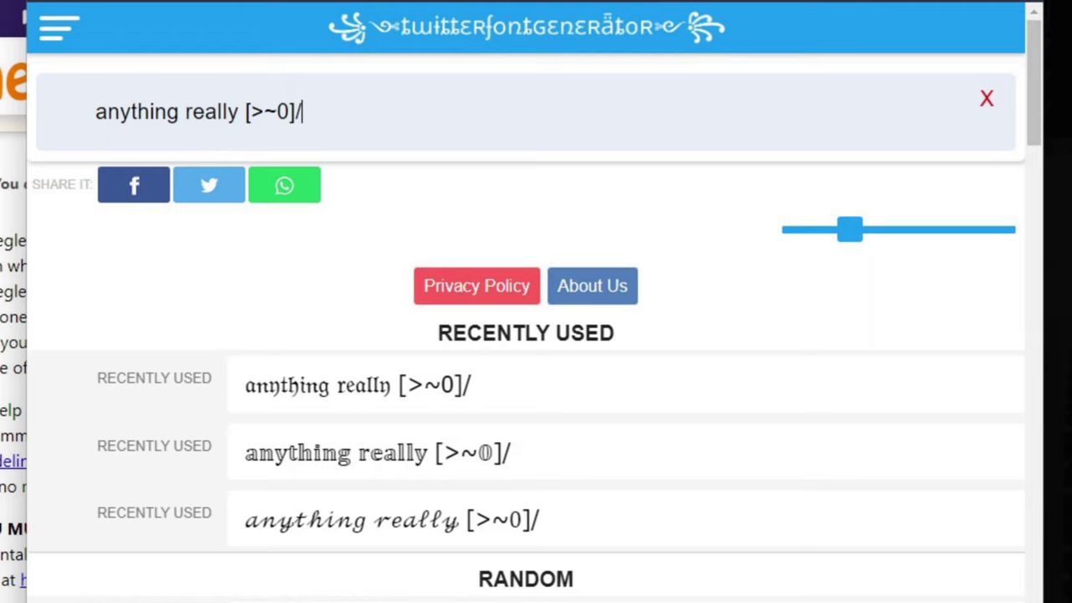
Look through the generated font styles and copy the Mono Space version of the text
left_click(358, 384)
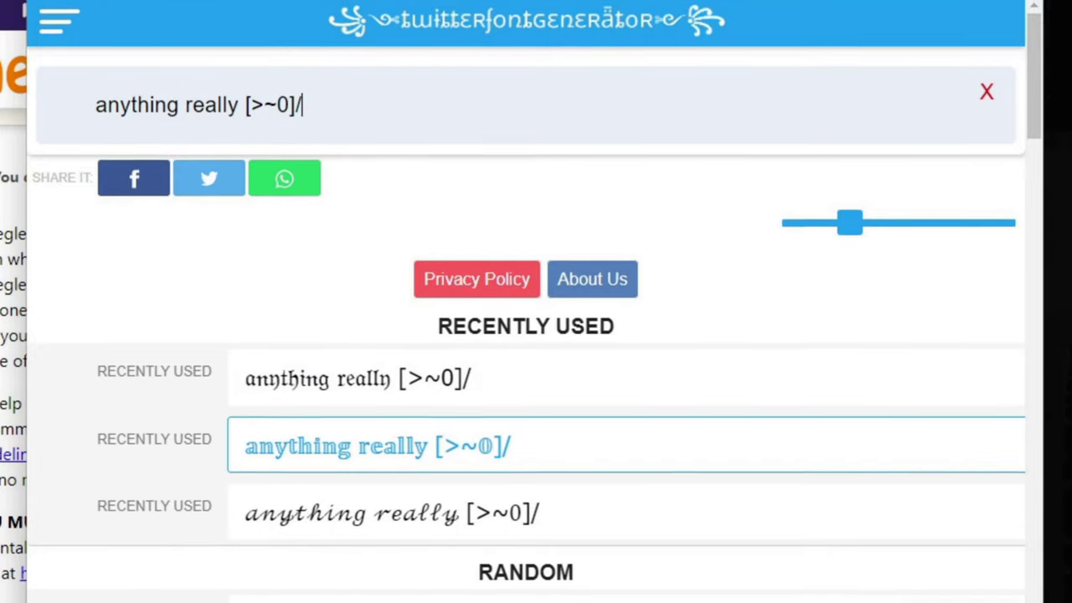
scroll(536, 452, "down", 3)
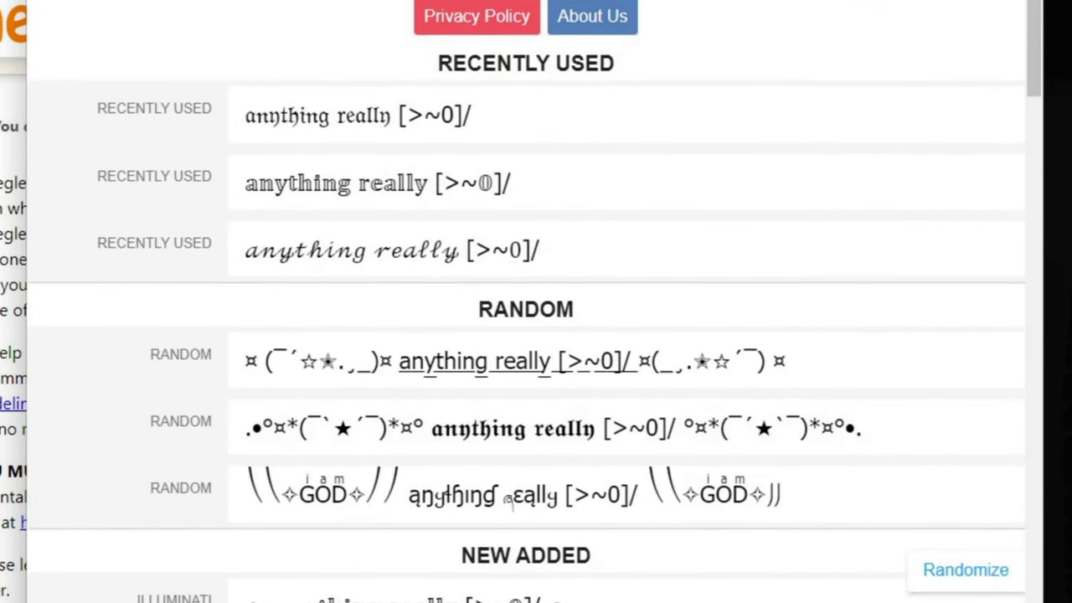
scroll(536, 301, "down", 2)
scroll(535, 302, "down", 4)
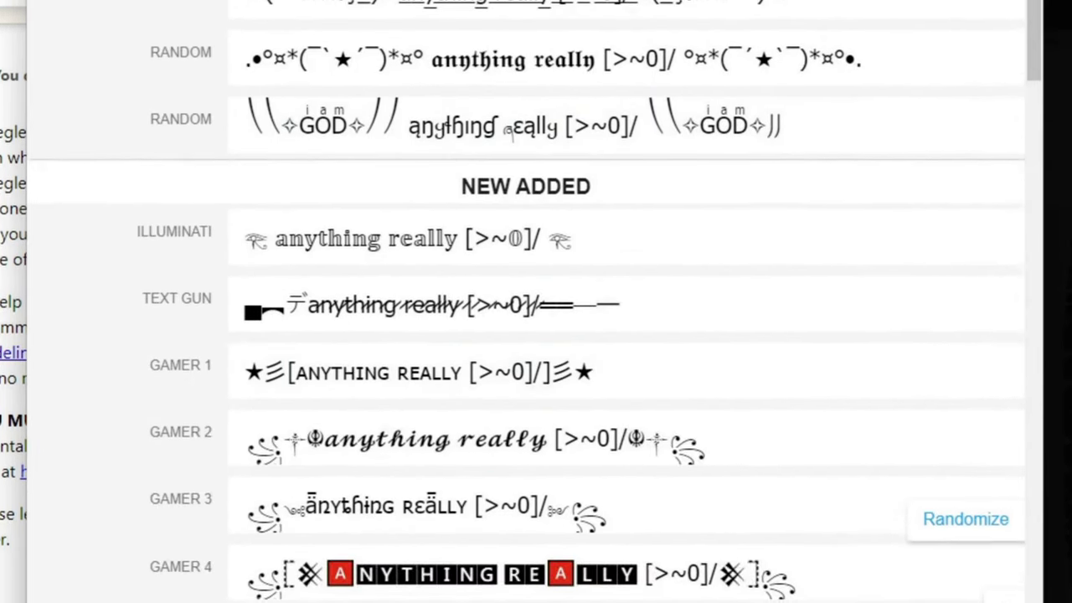
scroll(536, 301, "down", 7)
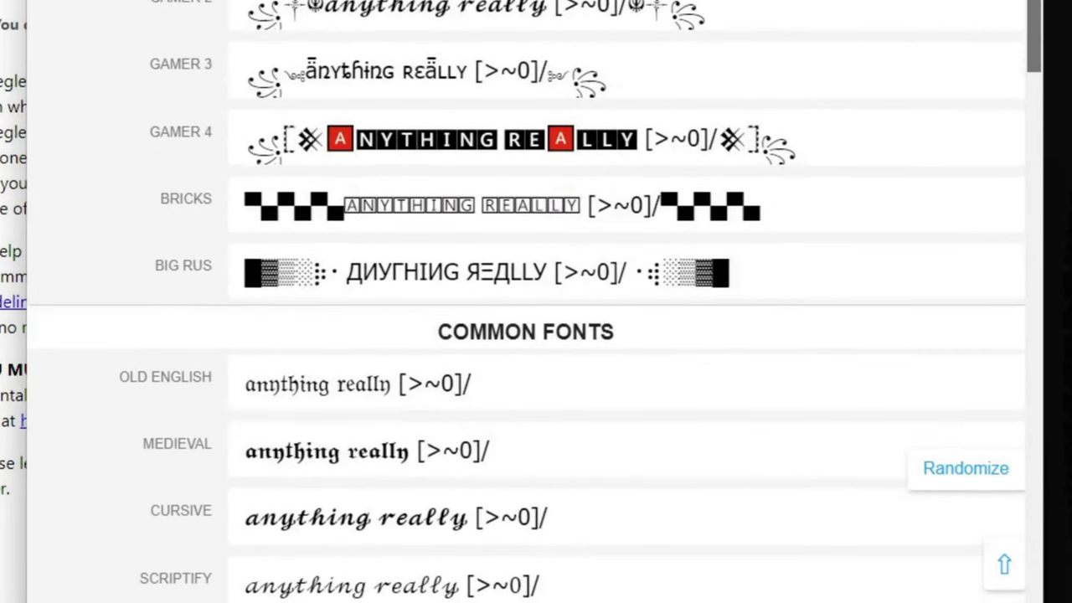
scroll(536, 301, "down", 5)
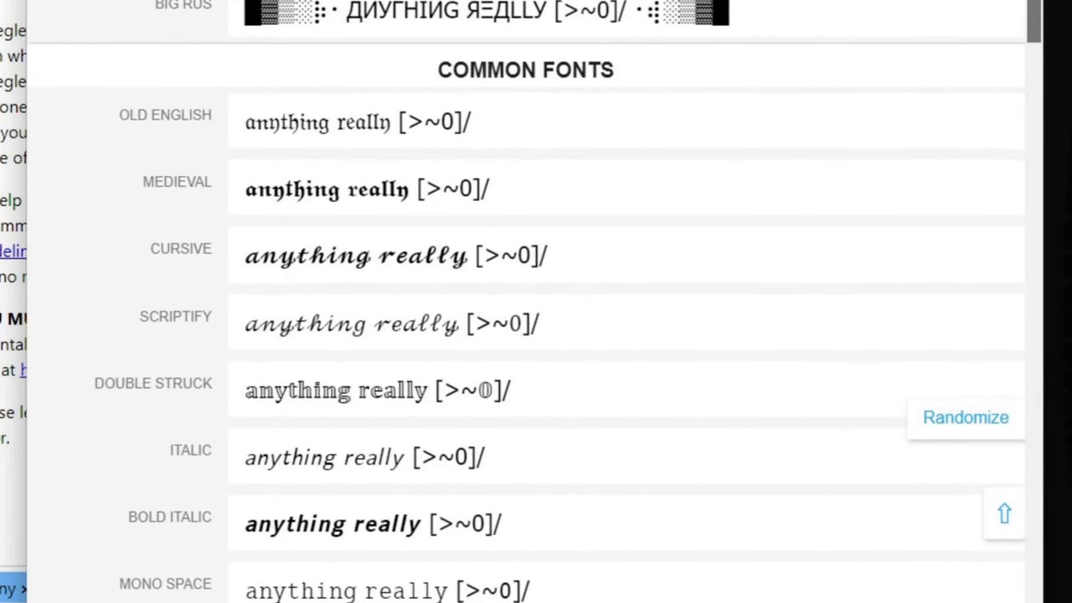
scroll(536, 301, "down", 1)
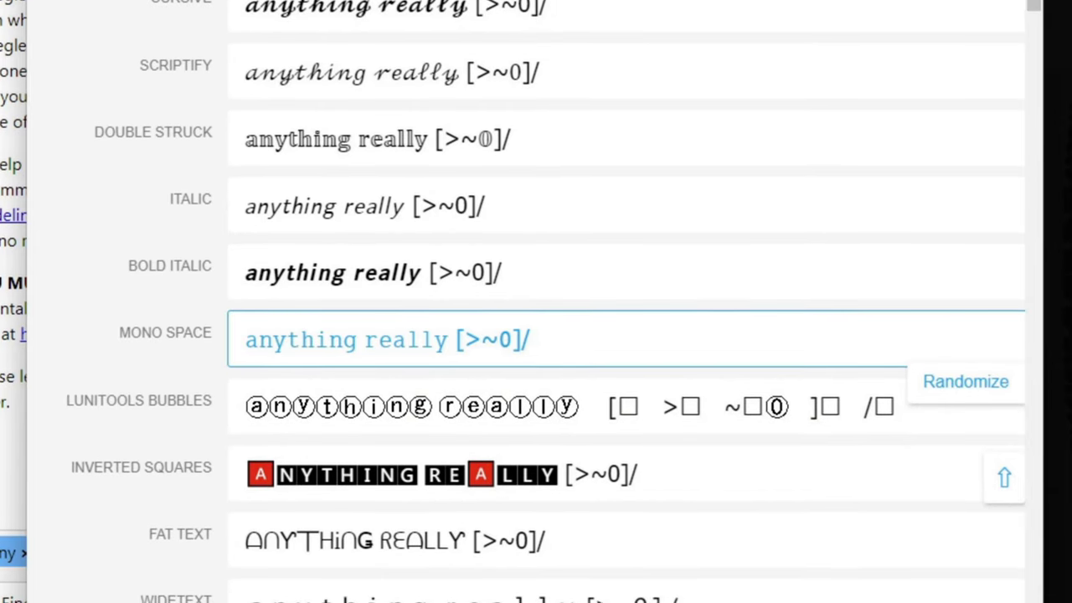
left_click(625, 339)
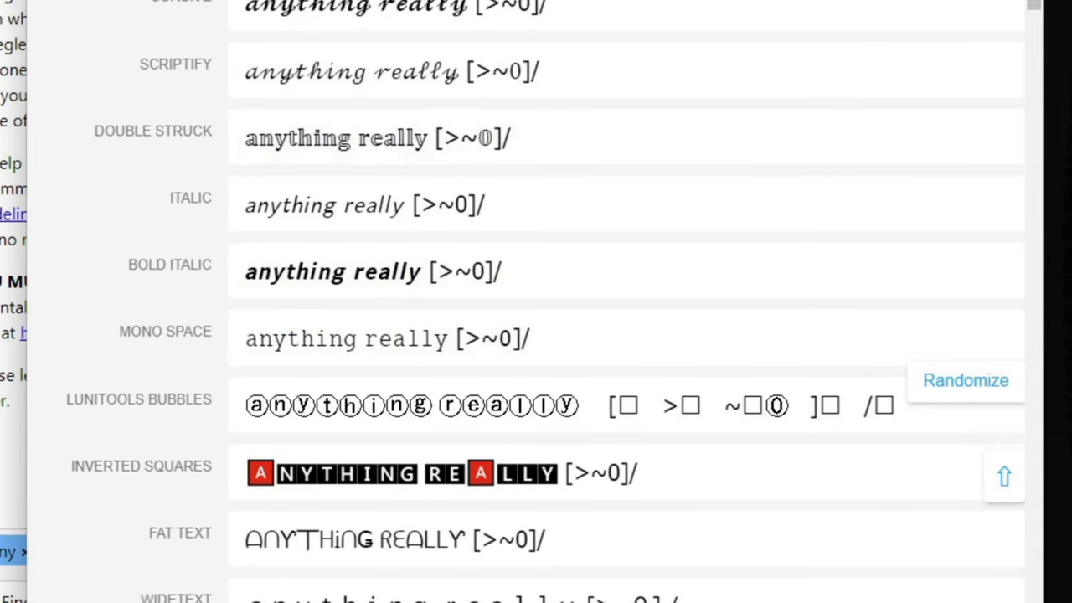
Switch back to Omegle and replace the existing interest with "any" followed by the copied fancy-font text
key("alt+Tab")
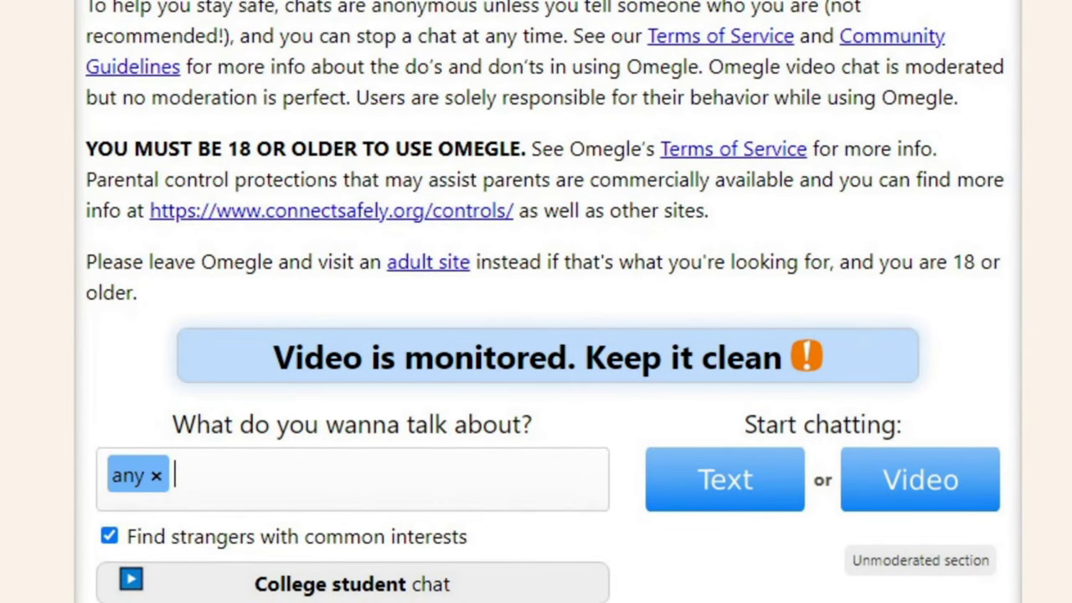
key("BackSpace")
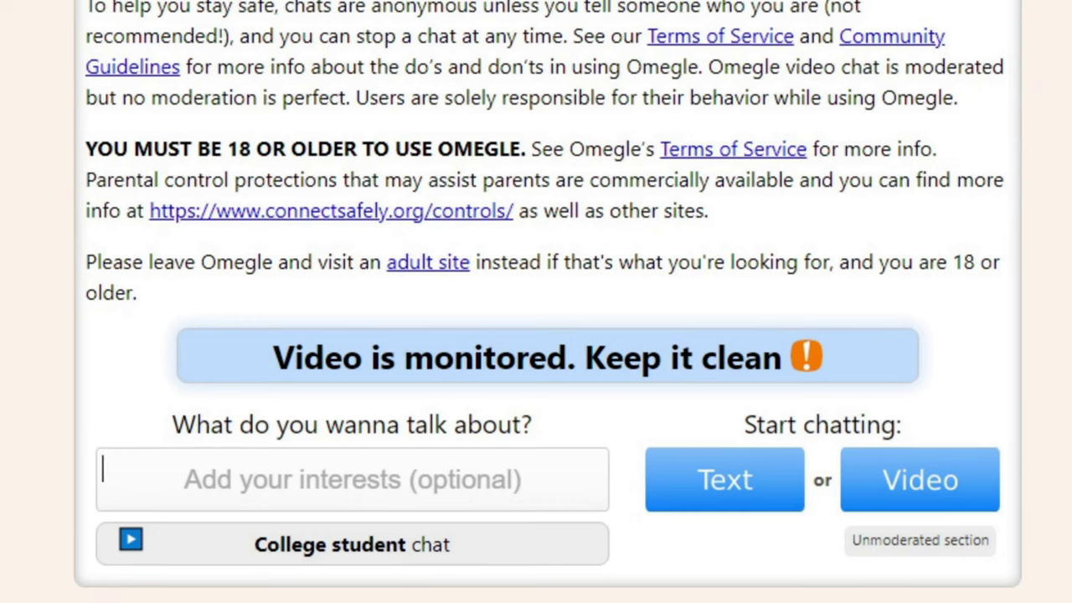
type("any")
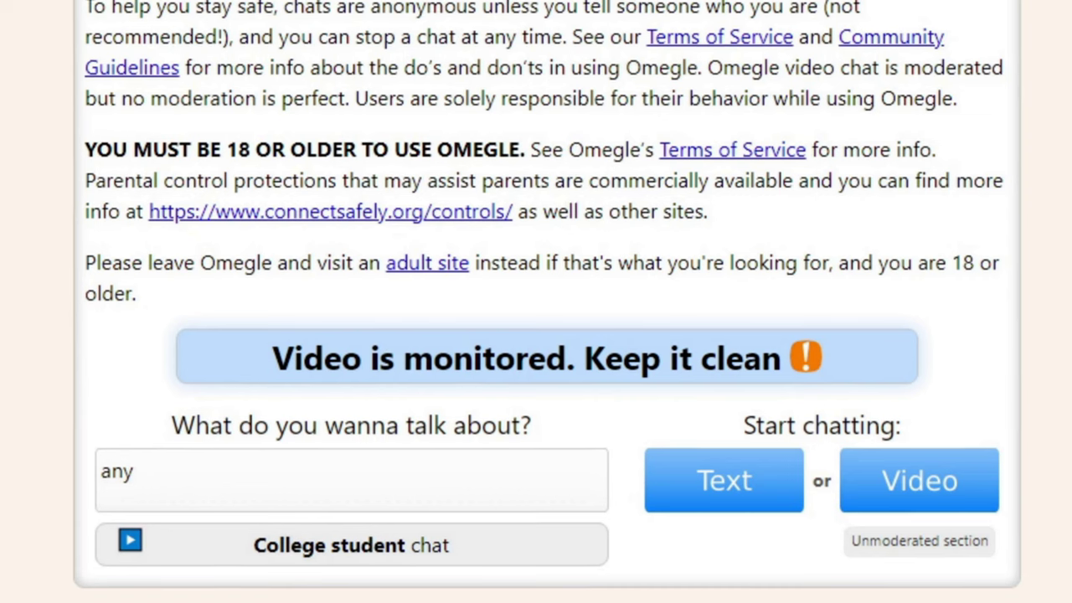
right_click(161, 476)
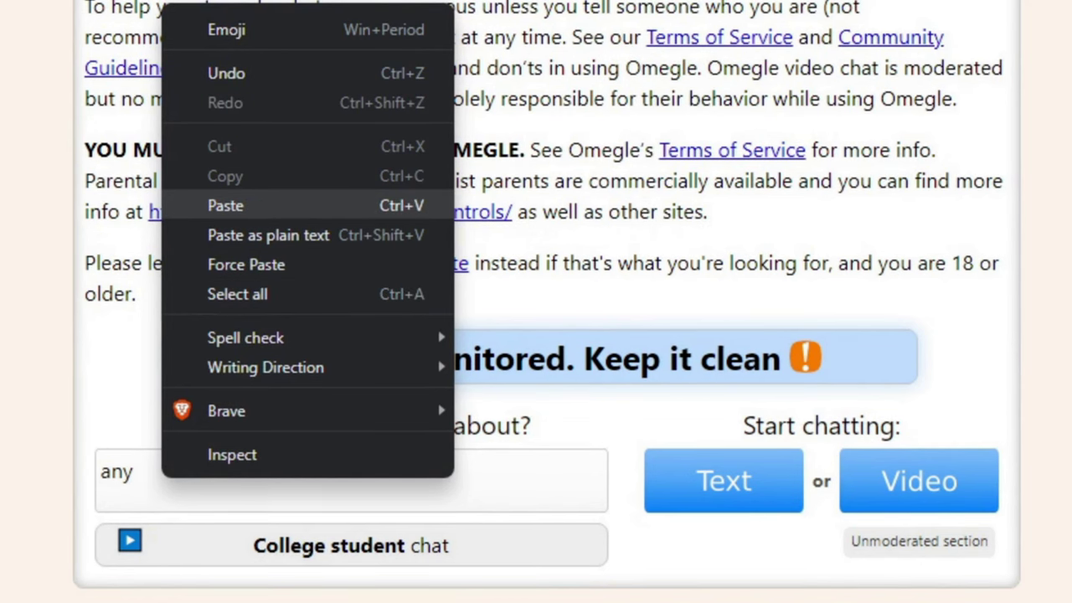
left_click(251, 205)
key("Return")
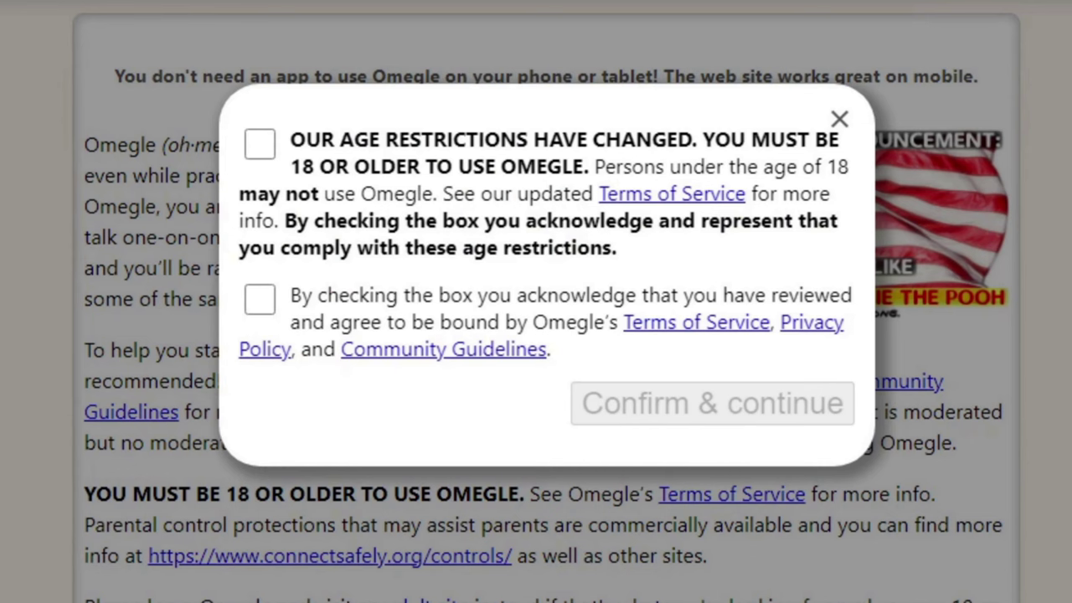
Accept the age restriction and the Terms of Service, Privacy Policy and Community Guidelines, and continue to the chat
left_click(260, 299)
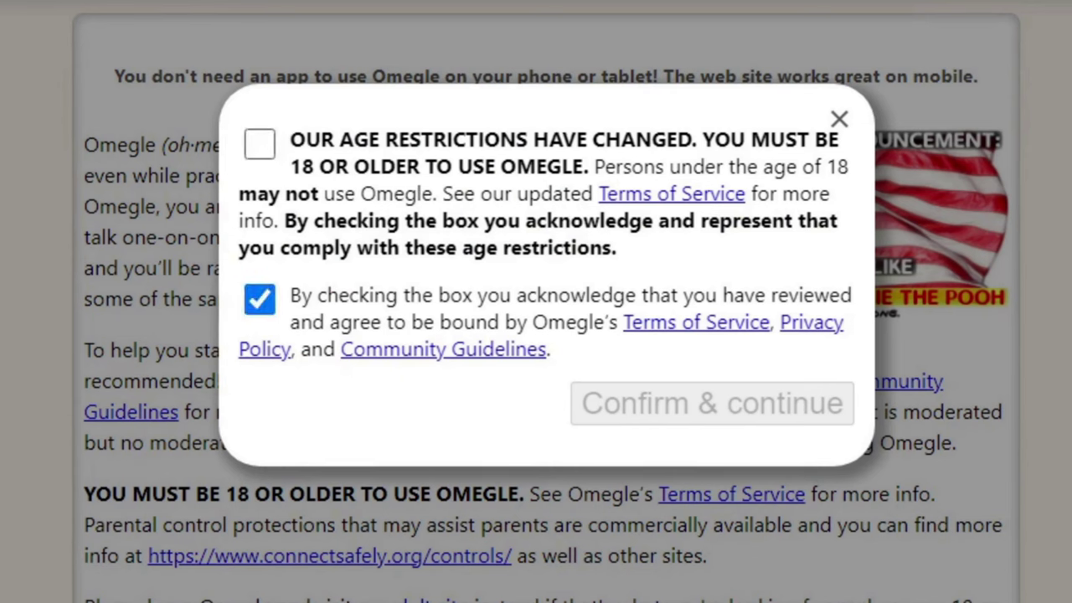
left_click(260, 144)
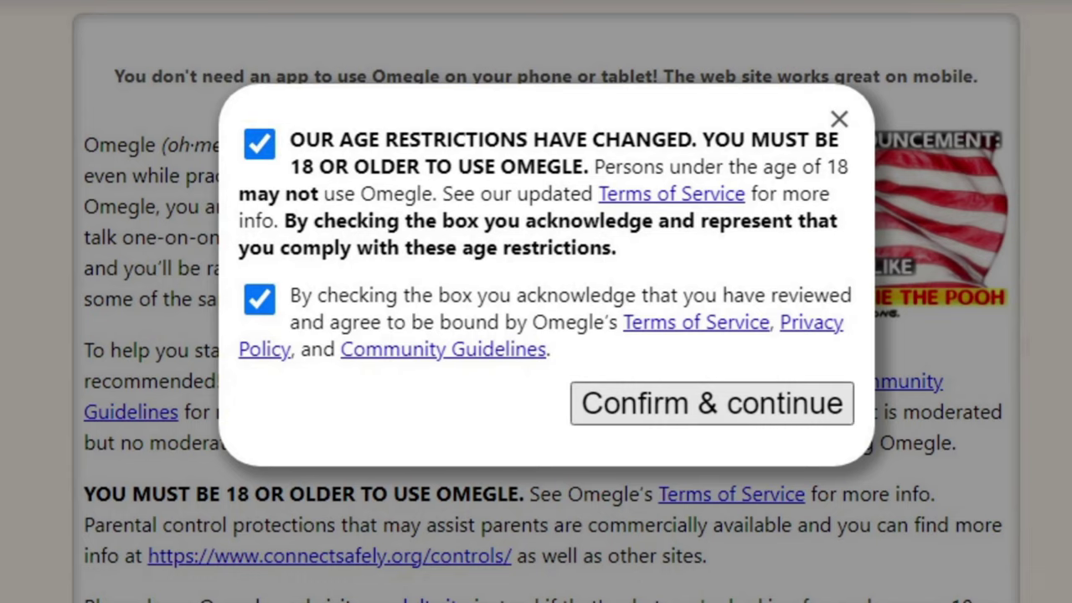
left_click(711, 403)
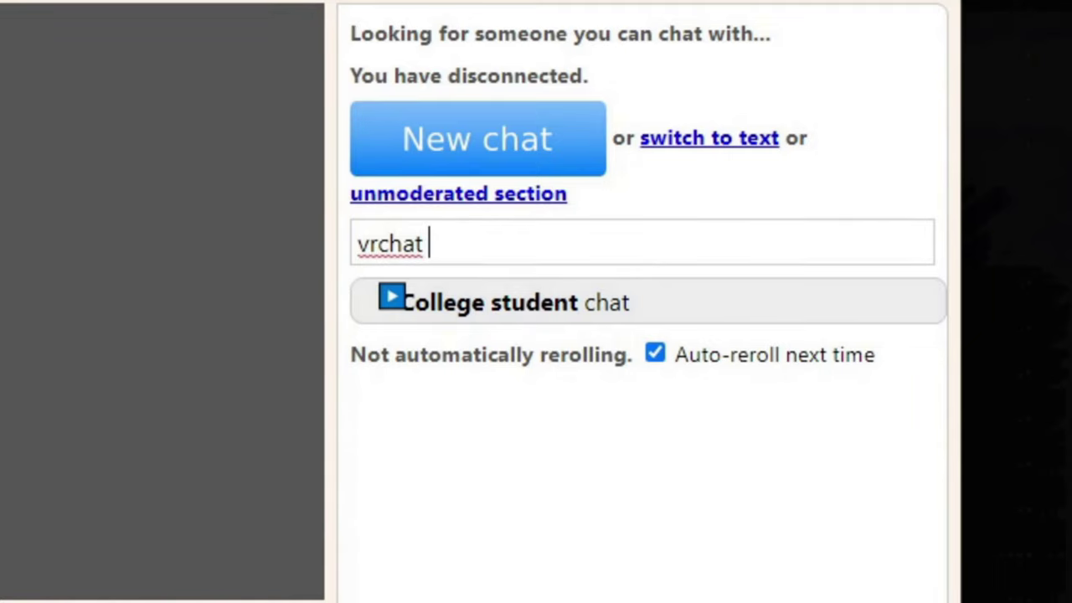
Add "vrchat" followed by the copied fancy-font introduction text as a single interest and start a new video chat
key("ctrl+v")
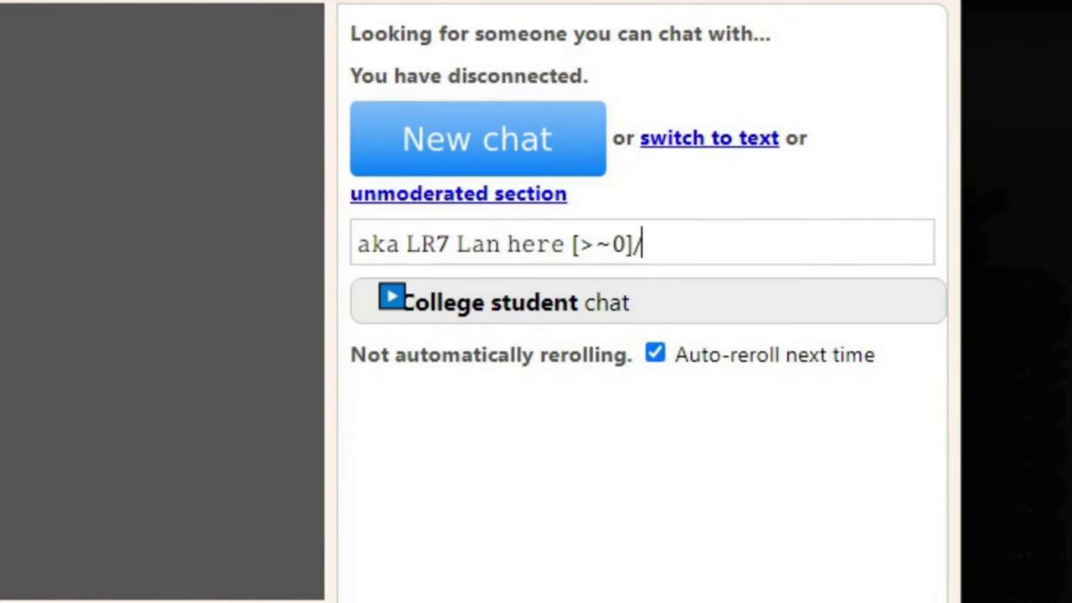
key("Return")
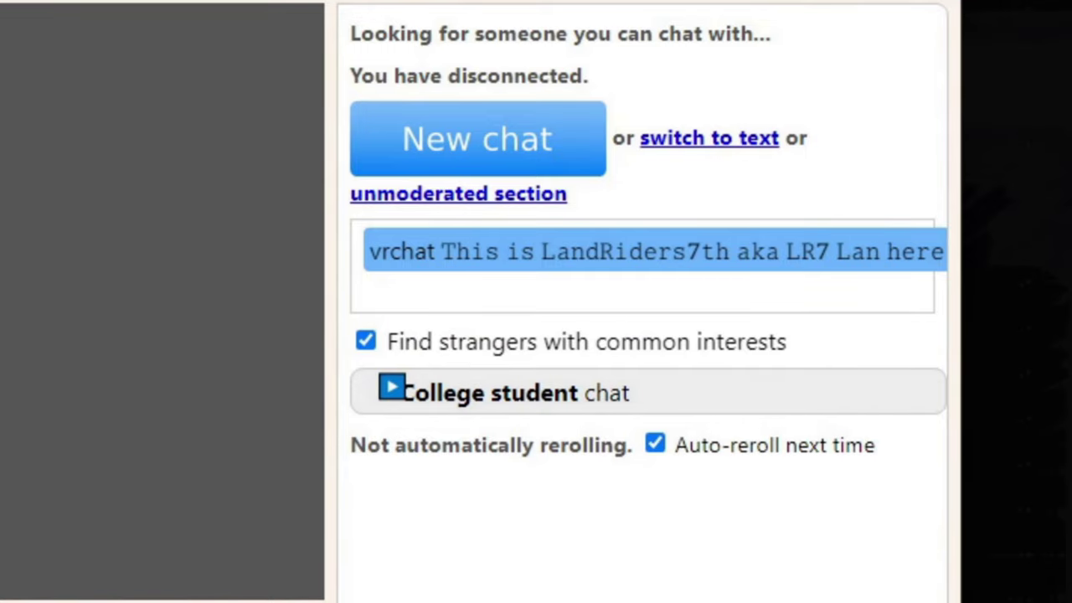
scroll(642, 302, "right", 2)
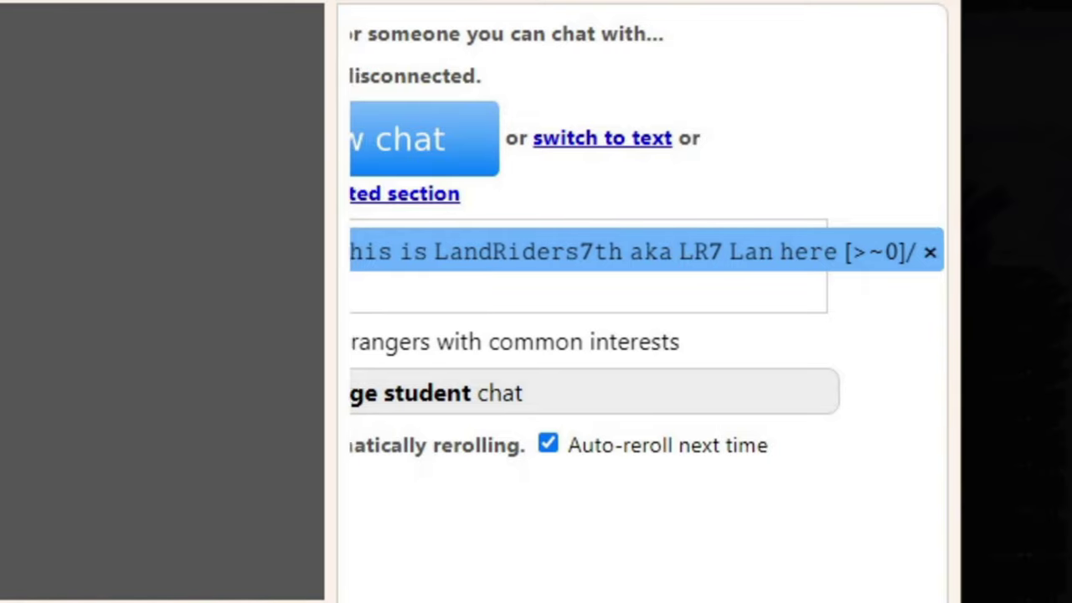
scroll(641, 293, "left", 3)
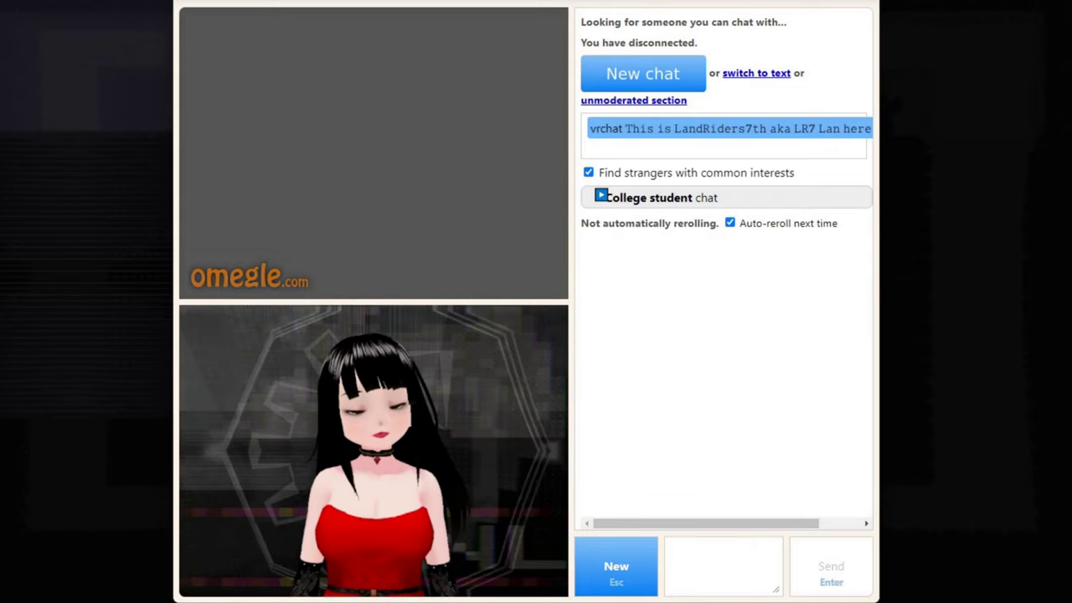
key("Escape")
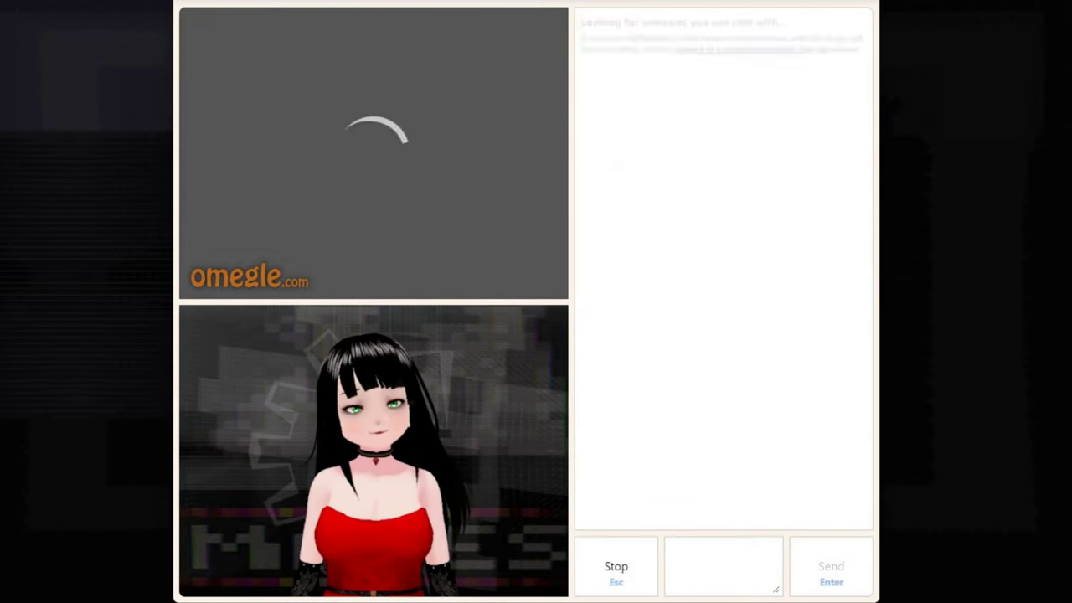